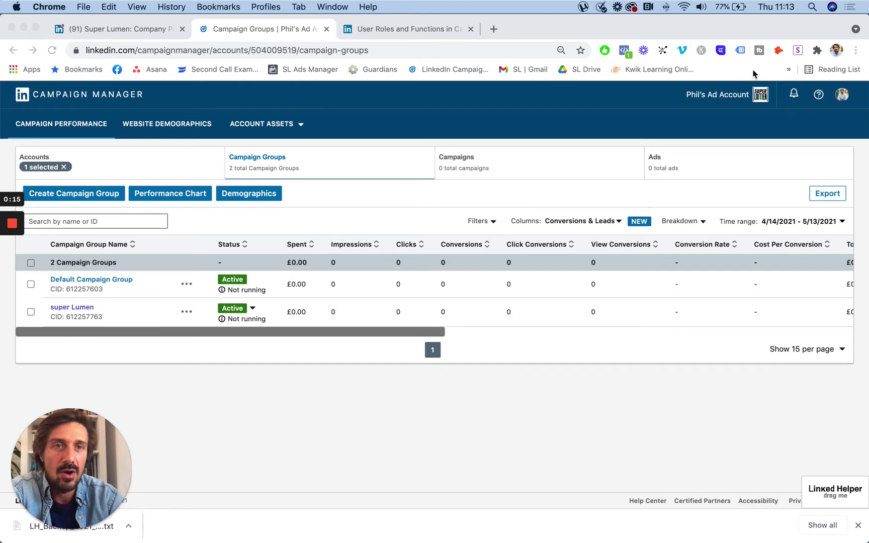
Step: Open Manage access for the ad account and make its user permissions editable
{"action": "left_click", "coordinate": [740, 99]}
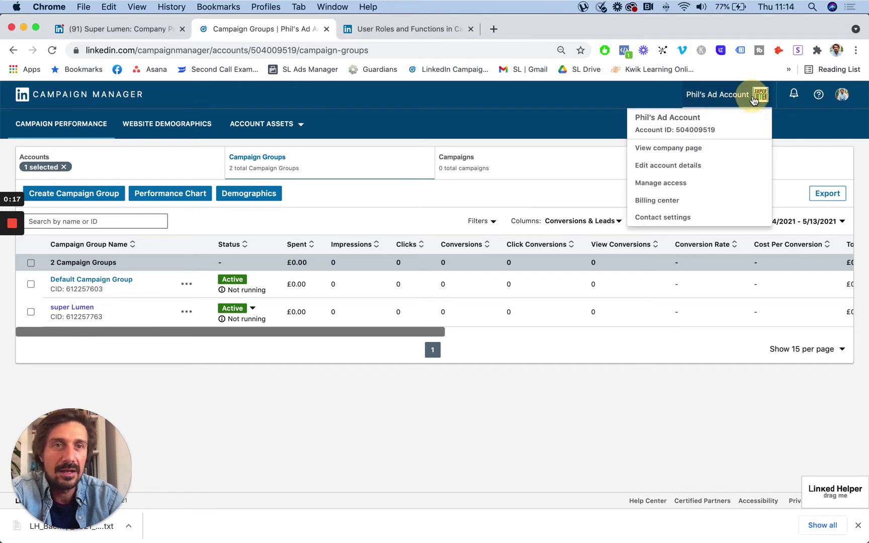
{"action": "left_click", "coordinate": [751, 95]}
{"action": "left_click", "coordinate": [663, 183]}
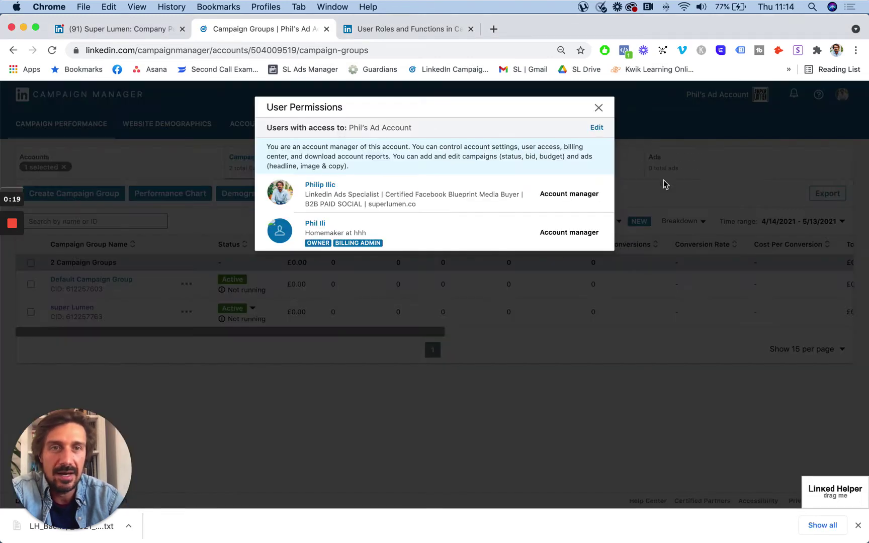
{"action": "left_click", "coordinate": [596, 128]}
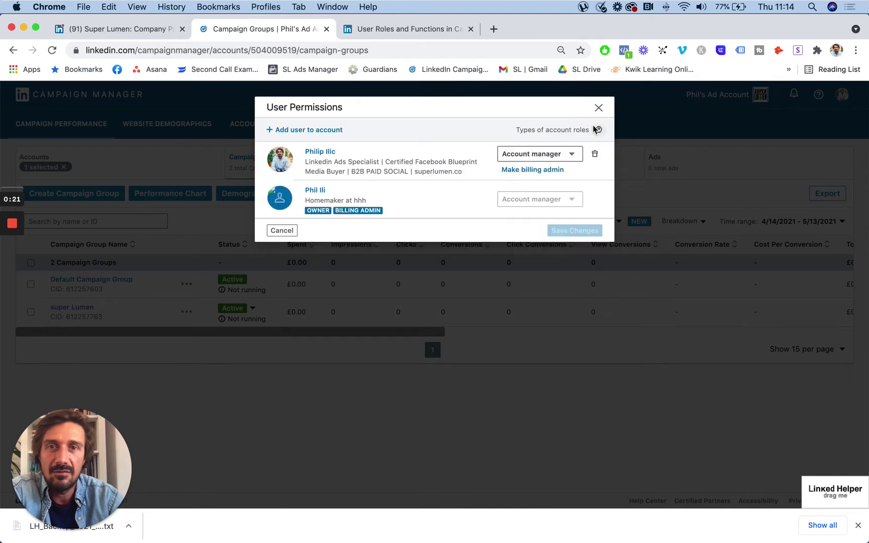
Step: Start adding a user by name, cancel, then review the first user's roles, keeping Account Manager
{"action": "left_click", "coordinate": [317, 130]}
{"action": "type", "text": "philip"}
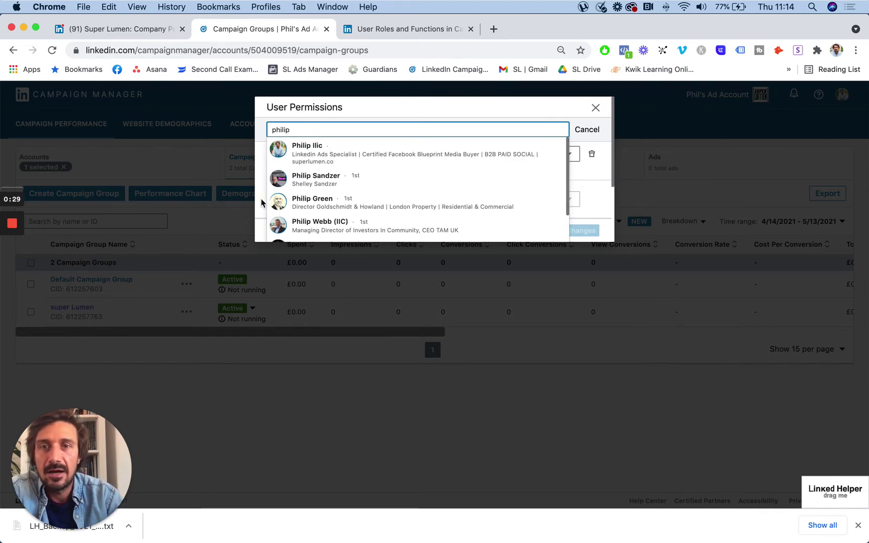
{"action": "left_click", "coordinate": [584, 130]}
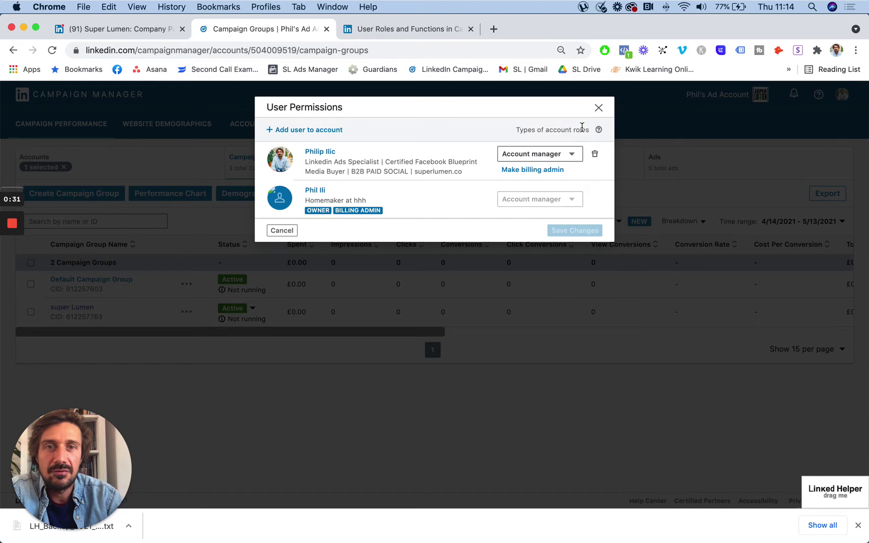
{"action": "left_click", "coordinate": [546, 157]}
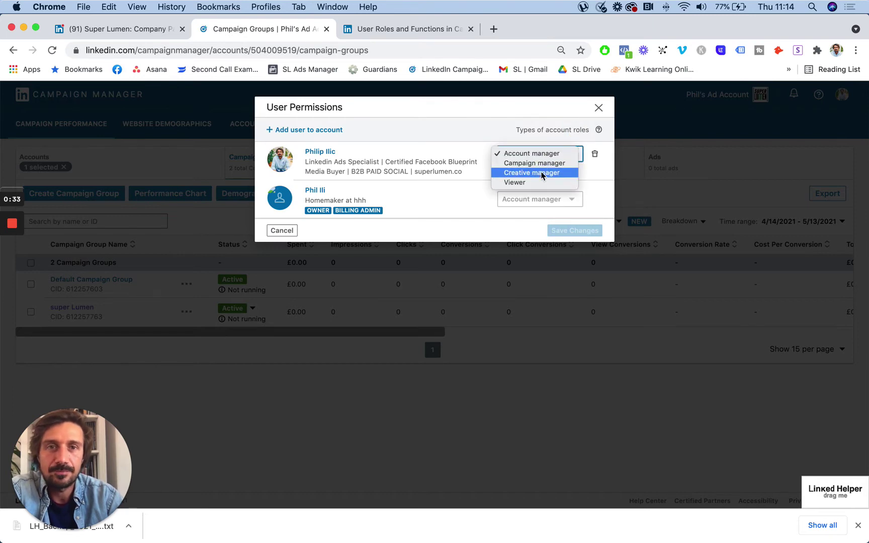
{"action": "left_click", "coordinate": [402, 31]}
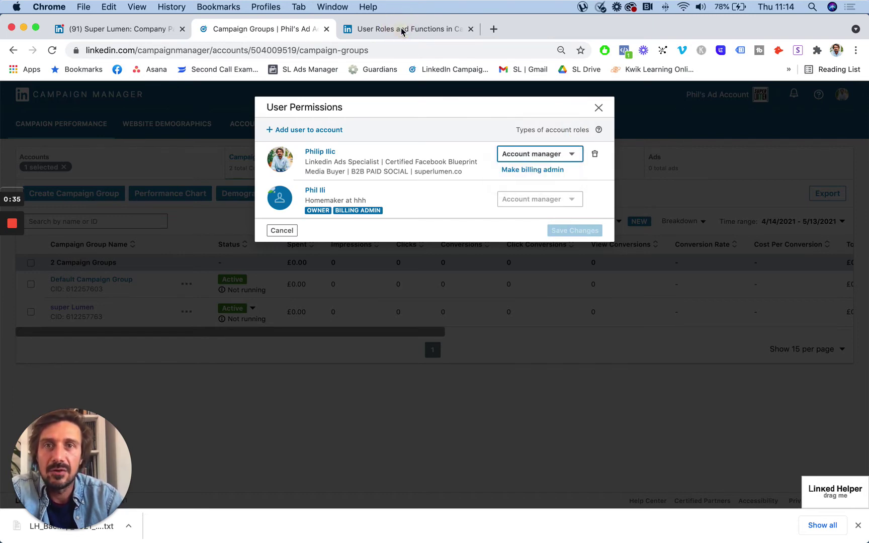
Step: Expand the Campaign Manager role in the User Roles help article and highlight its user-access line
{"action": "left_click", "coordinate": [401, 28]}
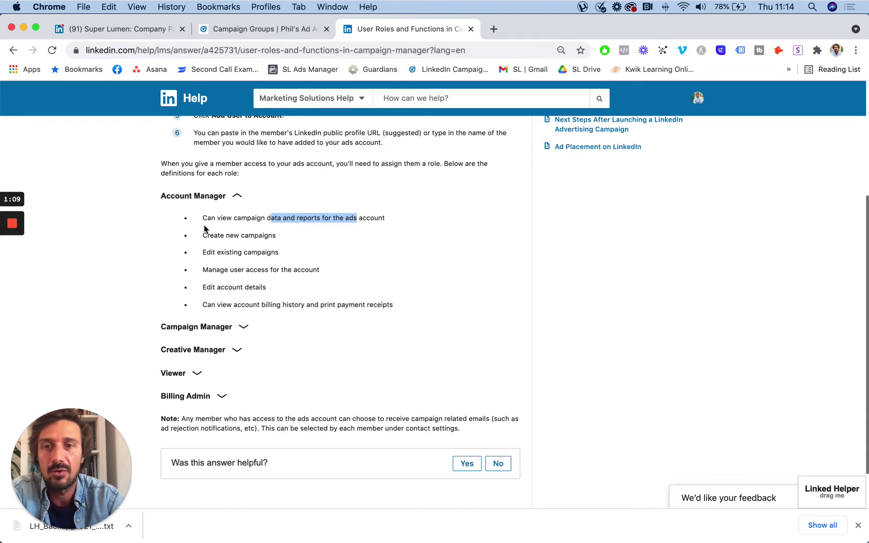
{"action": "left_click", "coordinate": [225, 328]}
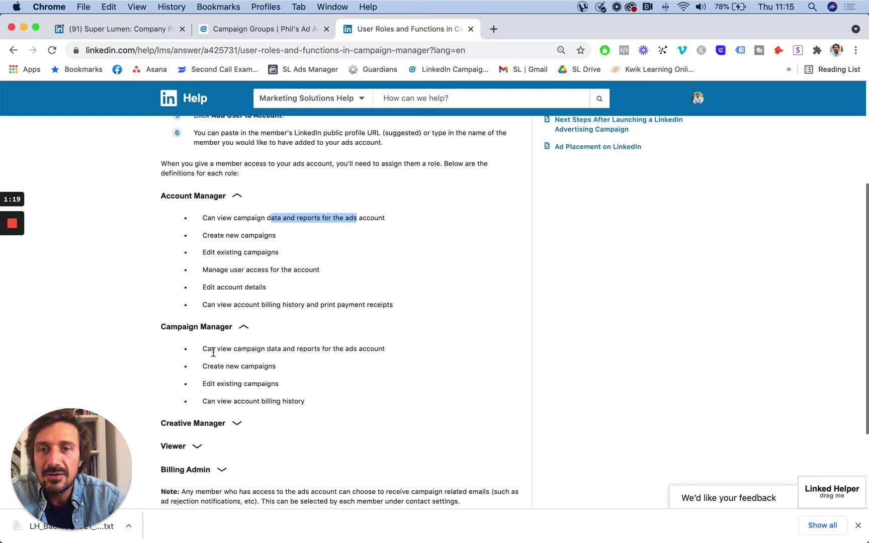
{"action": "scroll", "coordinate": [184, 332], "scroll_direction": "down", "scroll_amount": 2}
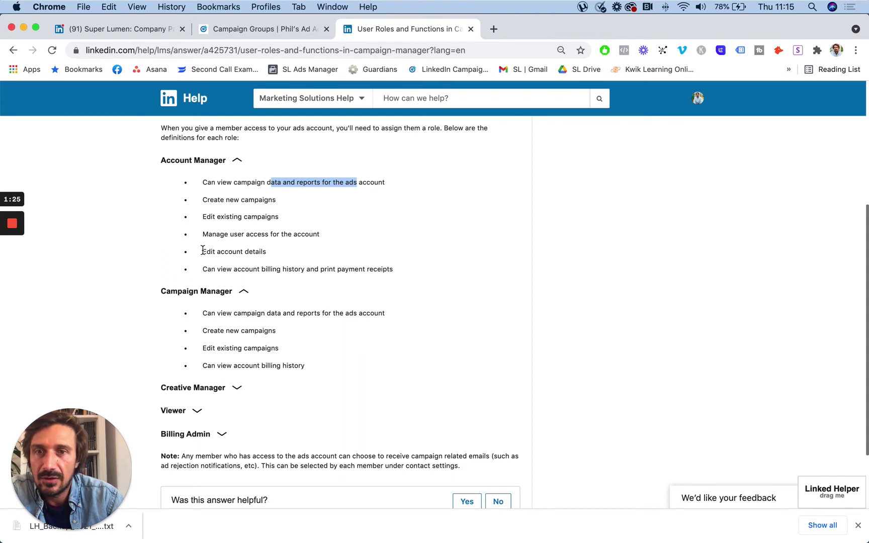
{"action": "left_click_drag", "start_coordinate": [202, 250], "coordinate": [280, 234]}
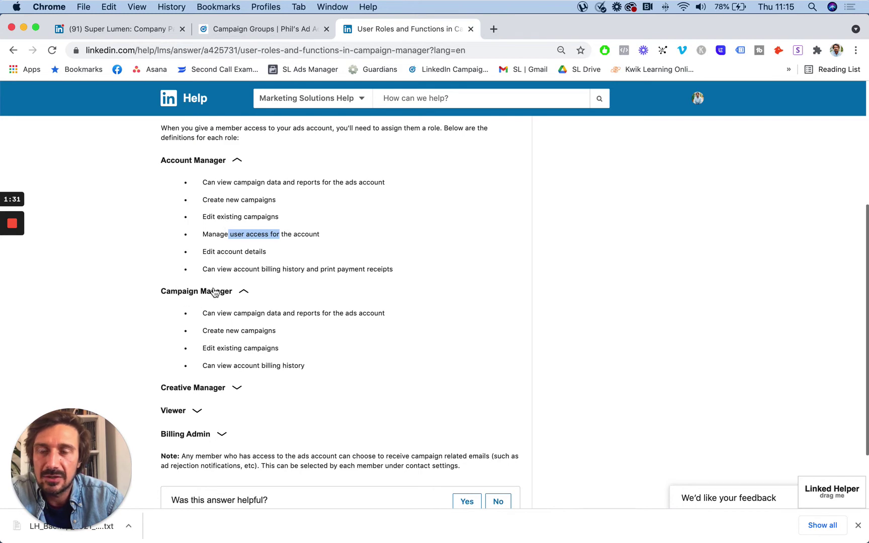
{"action": "scroll", "coordinate": [187, 296], "scroll_direction": "down", "scroll_amount": 2}
{"action": "scroll", "coordinate": [199, 247], "scroll_direction": "up", "scroll_amount": 3}
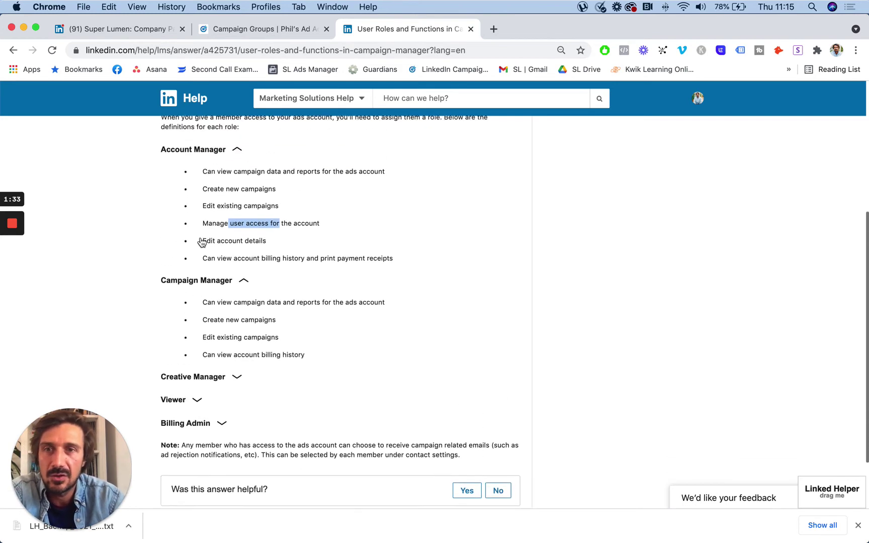
{"action": "scroll", "coordinate": [231, 169], "scroll_direction": "down", "scroll_amount": 4}
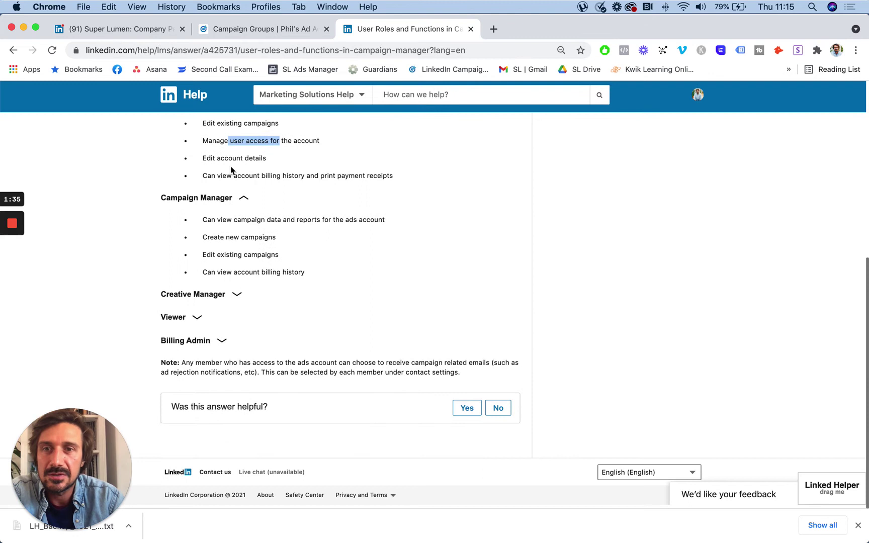
Step: Expand the Creative Manager, Viewer and Billing Admin roles, then close the ad account's user permissions unsaved
{"action": "left_click", "coordinate": [231, 298]}
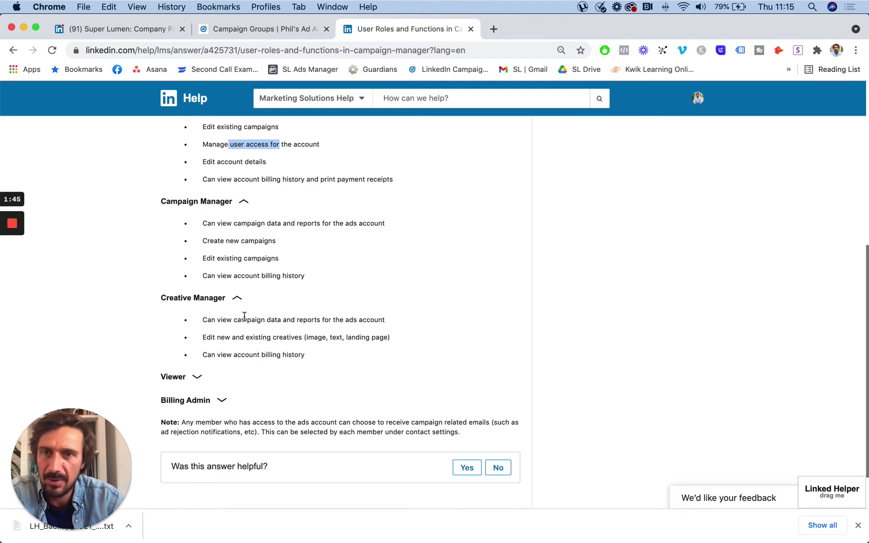
{"action": "scroll", "coordinate": [231, 339], "scroll_direction": "down", "scroll_amount": 3}
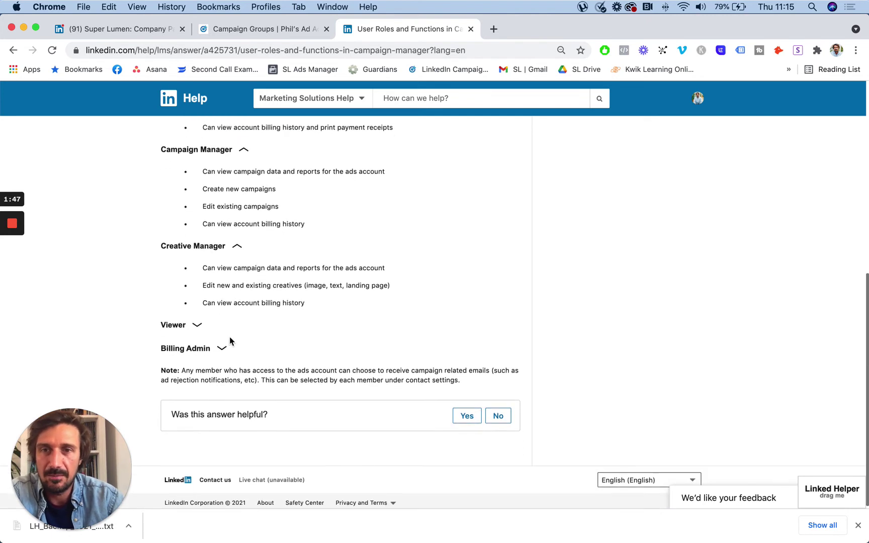
{"action": "left_click", "coordinate": [197, 325]}
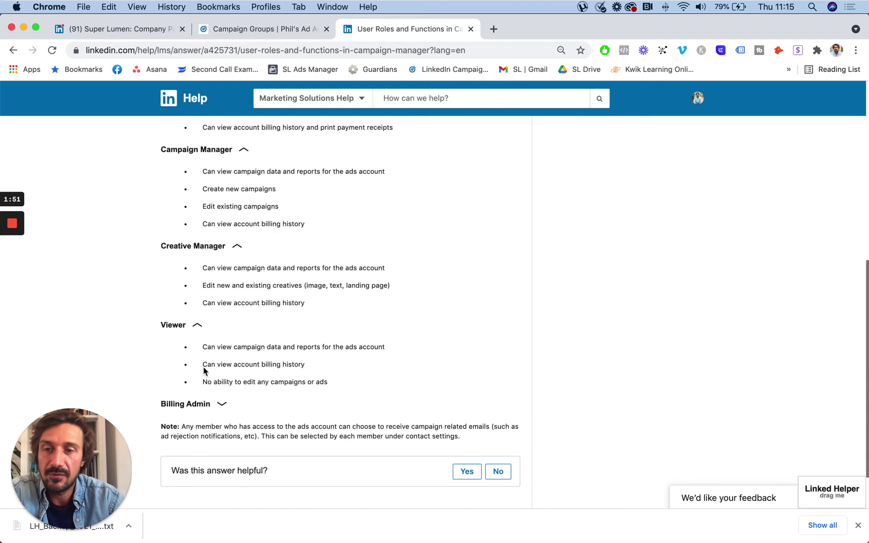
{"action": "scroll", "coordinate": [283, 343], "scroll_direction": "down", "scroll_amount": 3}
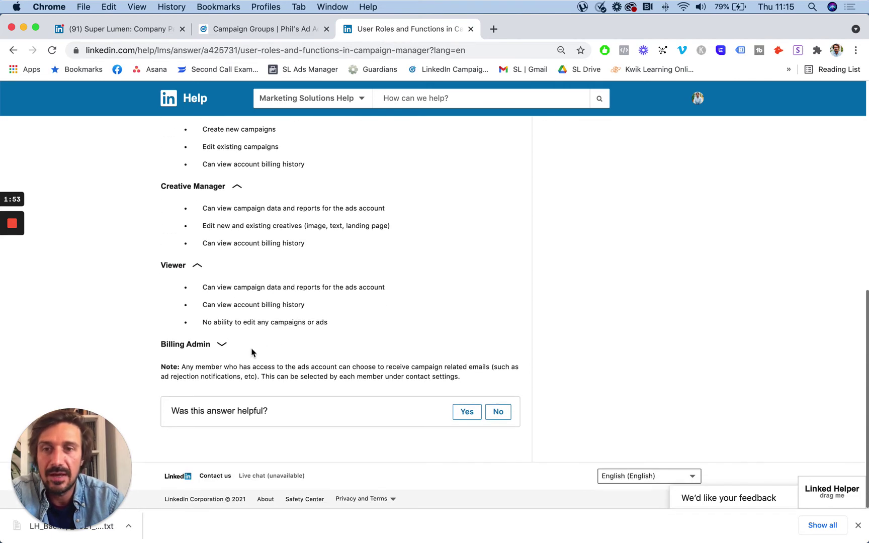
{"action": "left_click", "coordinate": [222, 344]}
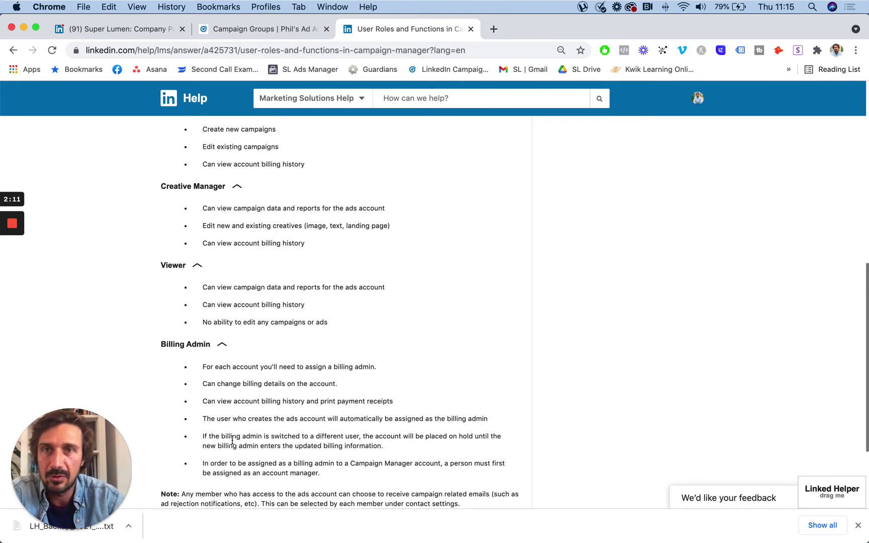
{"action": "left_click", "coordinate": [261, 30]}
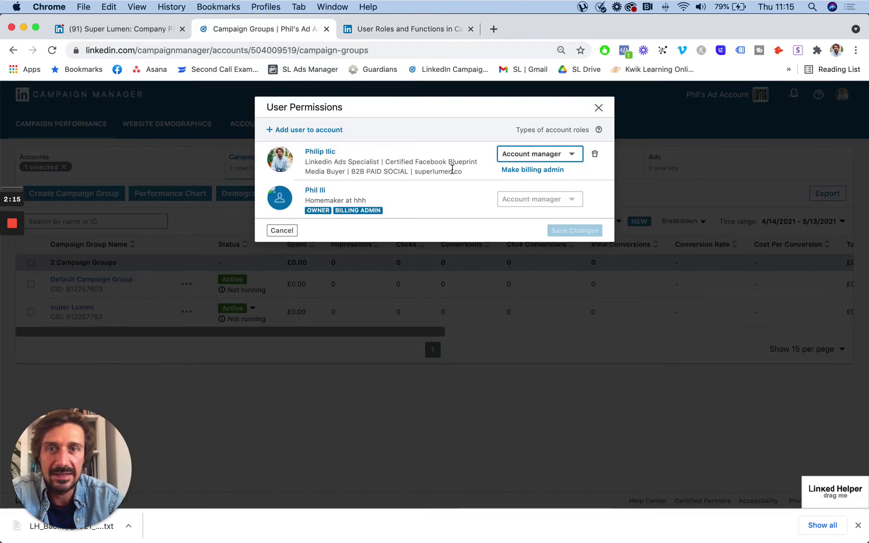
{"action": "left_click", "coordinate": [598, 107]}
Step: Go to Manage admins under Admin tools on the Super Lumen company page
{"action": "left_click", "coordinate": [126, 29]}
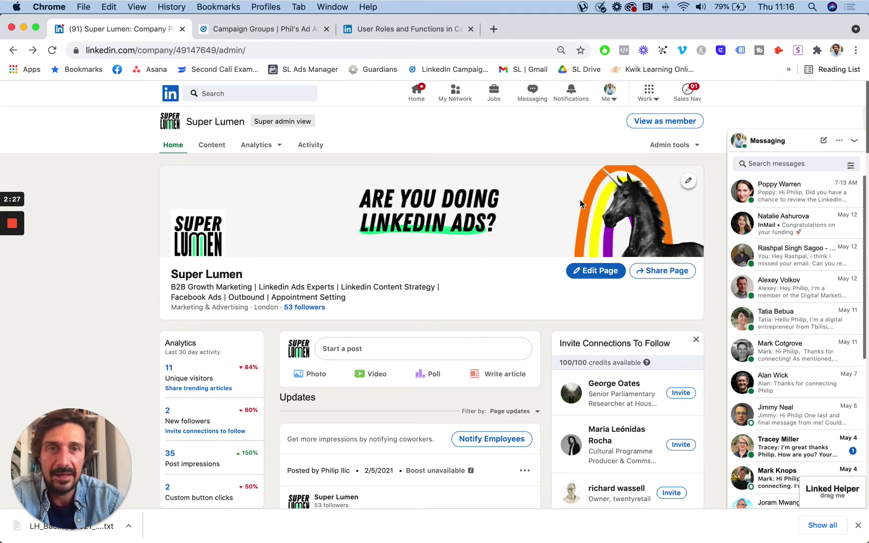
{"action": "left_click", "coordinate": [691, 147]}
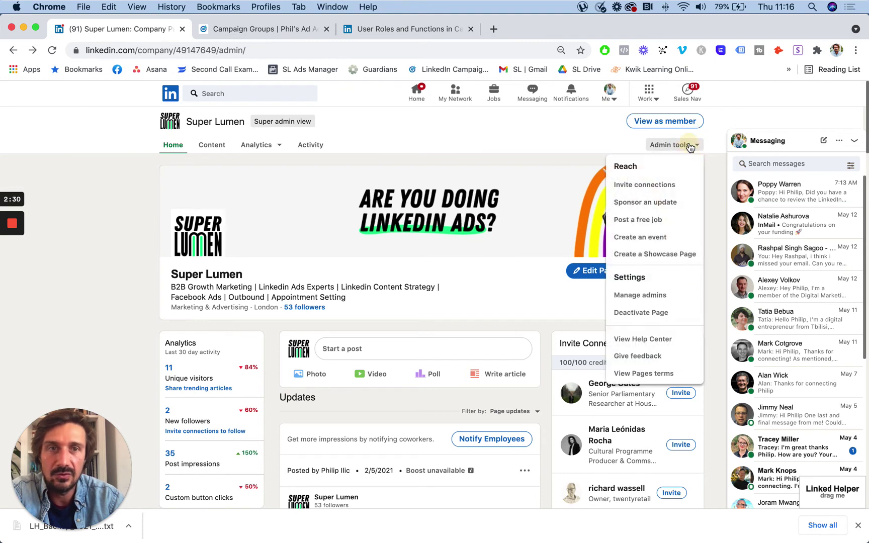
{"action": "left_click", "coordinate": [652, 296]}
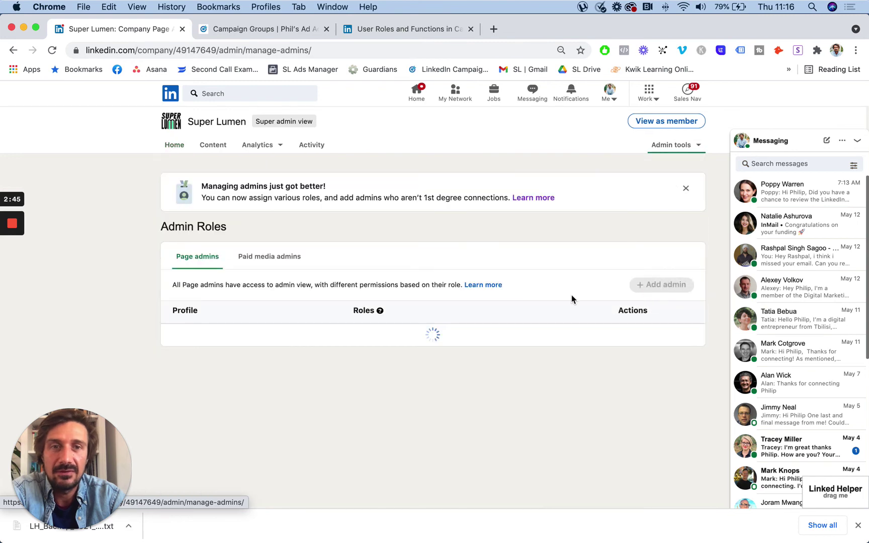
{"action": "left_click", "coordinate": [290, 257]}
{"action": "left_click", "coordinate": [641, 287]}
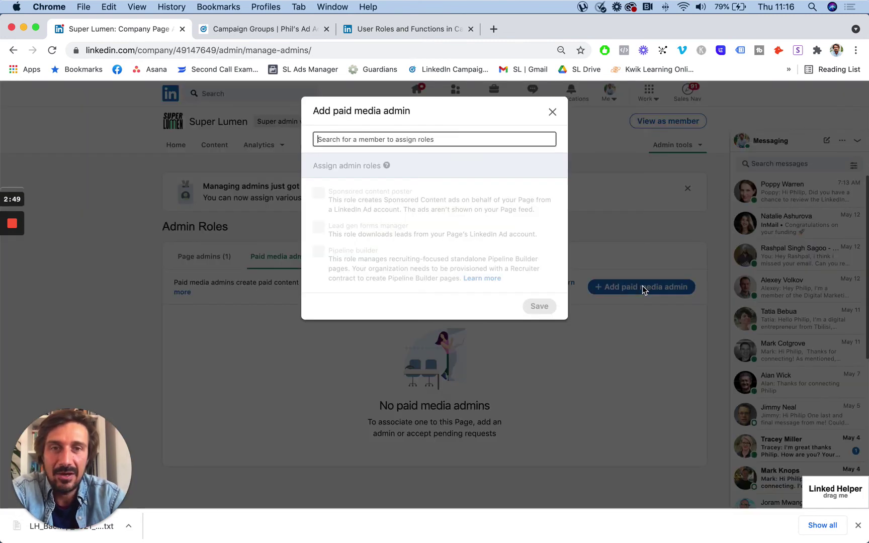
{"action": "type", "text": "philip"}
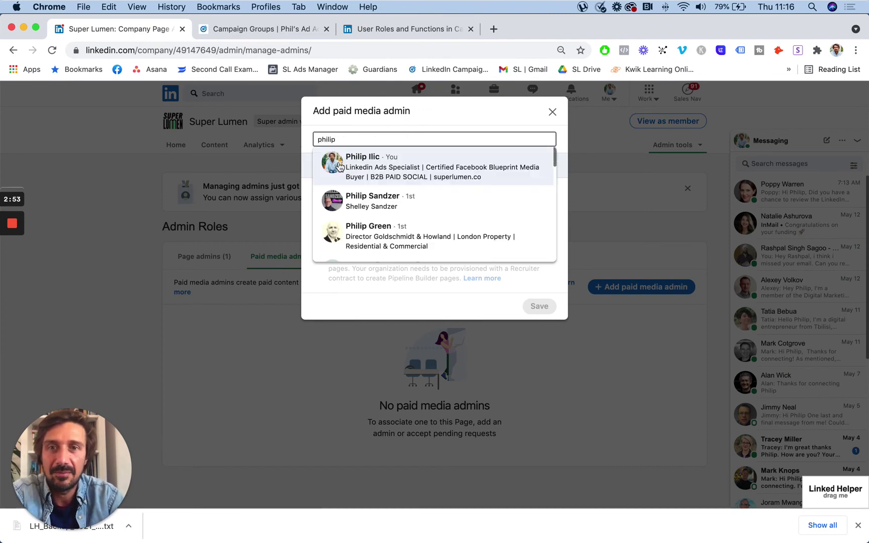
{"action": "left_click", "coordinate": [216, 358]}
{"action": "left_click", "coordinate": [205, 256]}
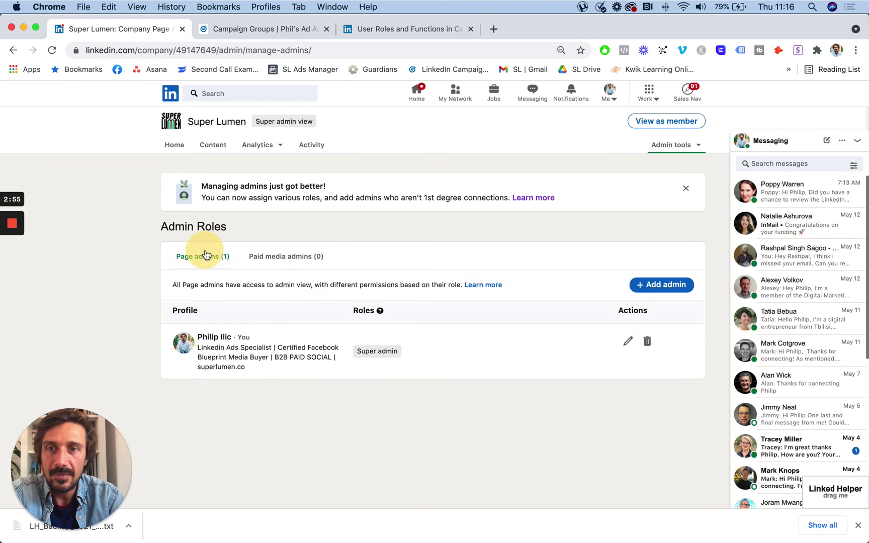